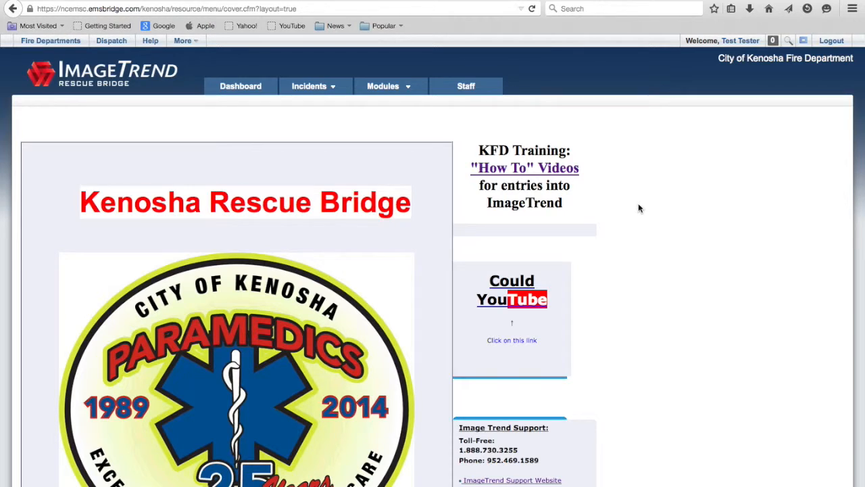
Open the Event Calendar of the Scheduler module.
left_click(384, 87)
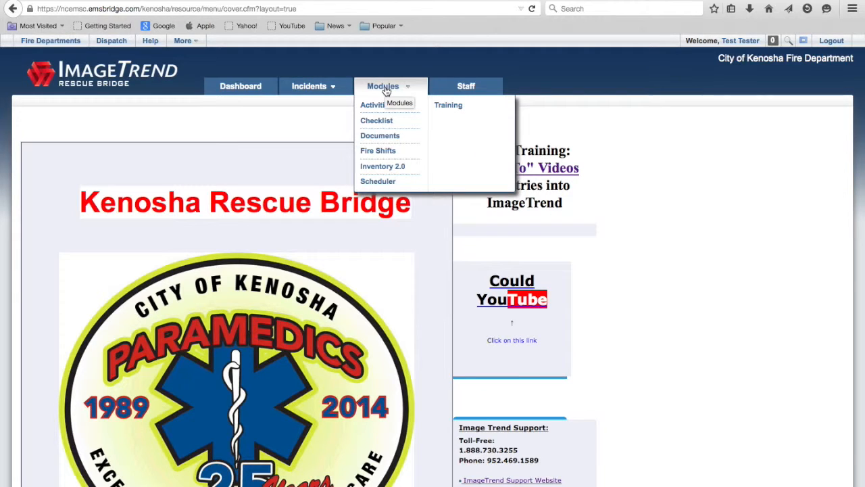
left_click(378, 181)
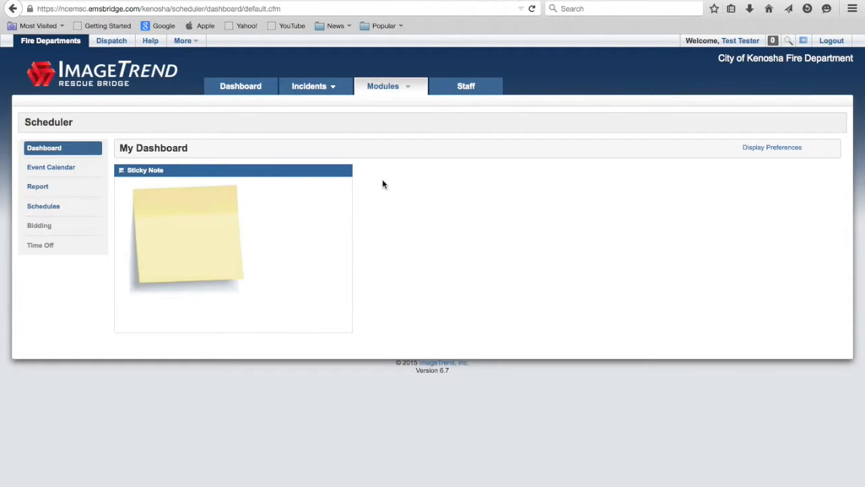
left_click(49, 168)
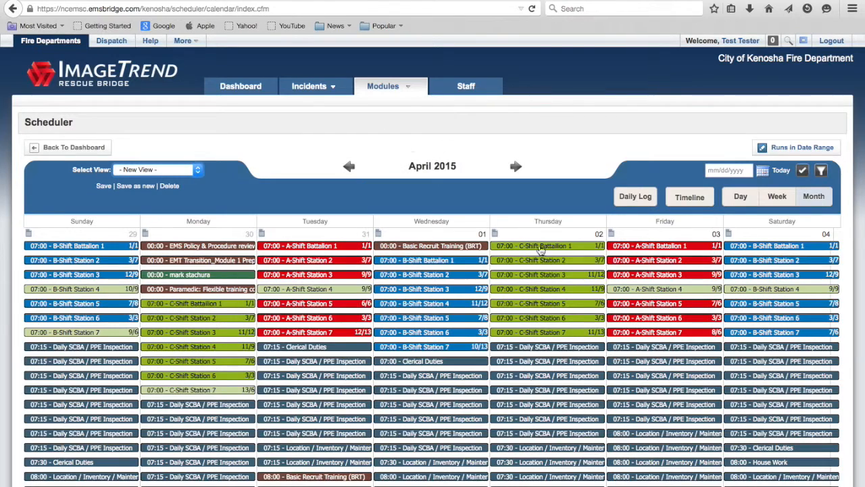
mouse_move(523, 277)
Open the April 30 A-Shift Station 7 occurrence for editing and delete the last line of its description.
scroll(524, 197, "down", 20)
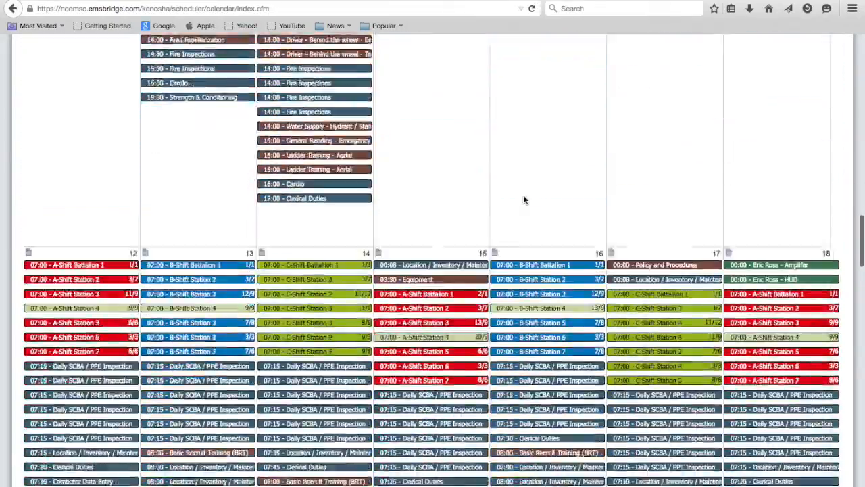
scroll(524, 198, "down", 10)
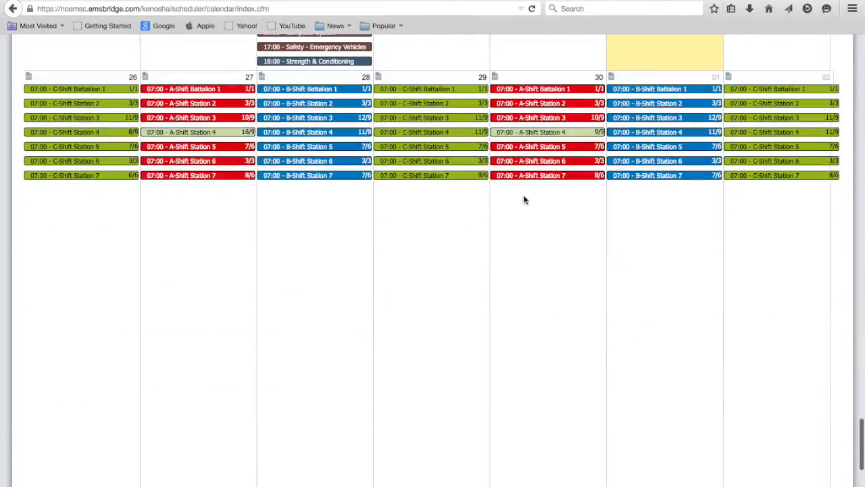
mouse_move(543, 180)
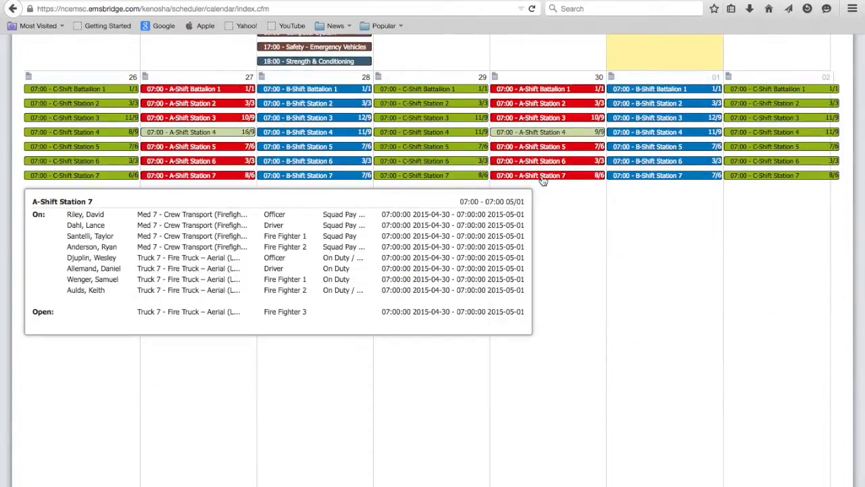
left_click(542, 177)
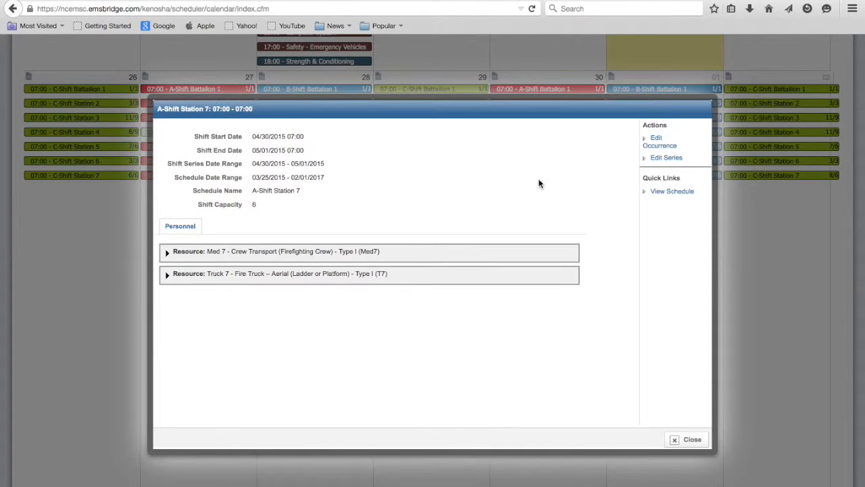
left_click(660, 144)
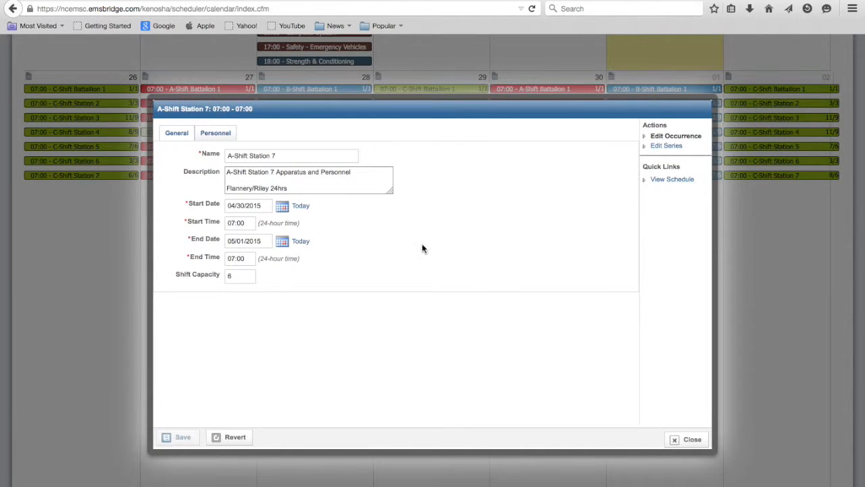
left_click_drag(293, 188, 217, 192)
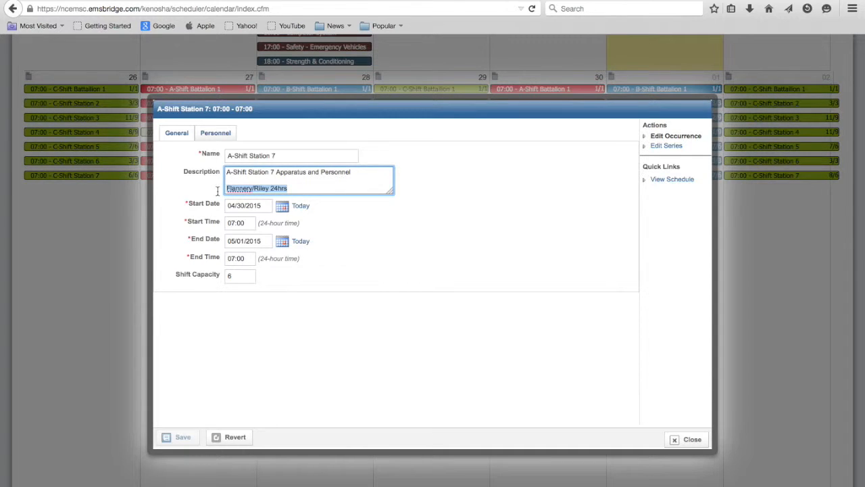
key("BackSpace")
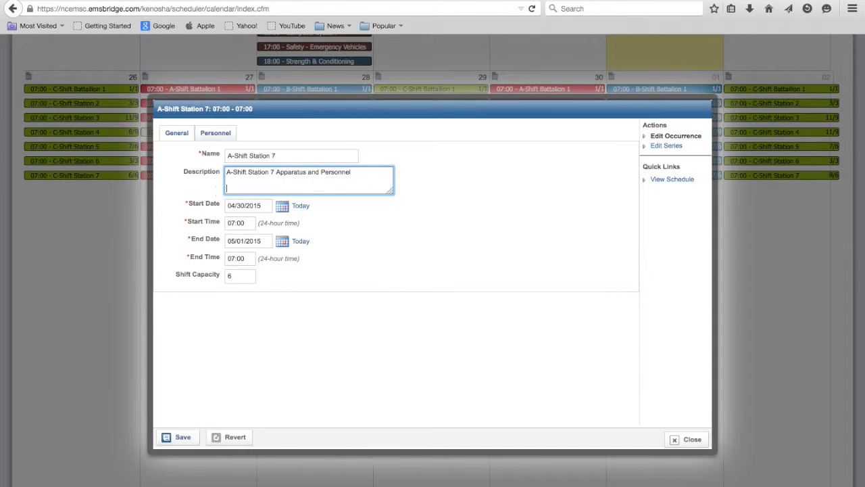
In the shift's personnel assignments, set the code for Fire Fighter 2 on Med 7 to WR (Off Duty).
left_click(217, 134)
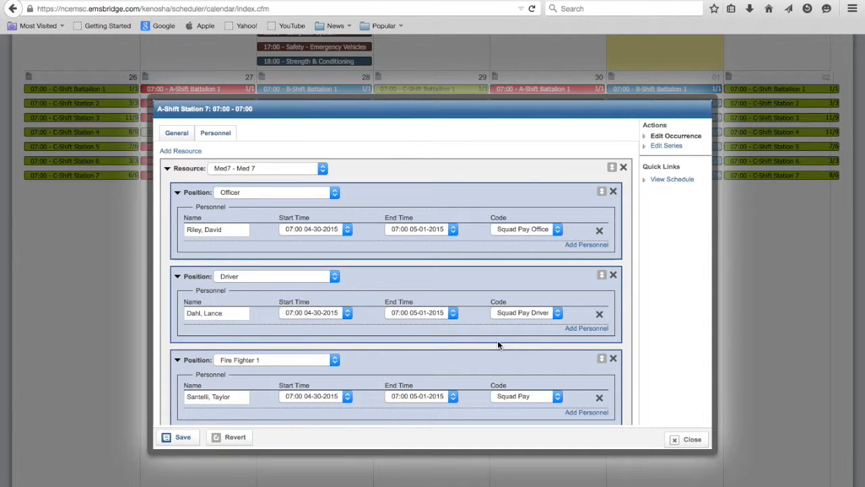
scroll(498, 345, "down", 5)
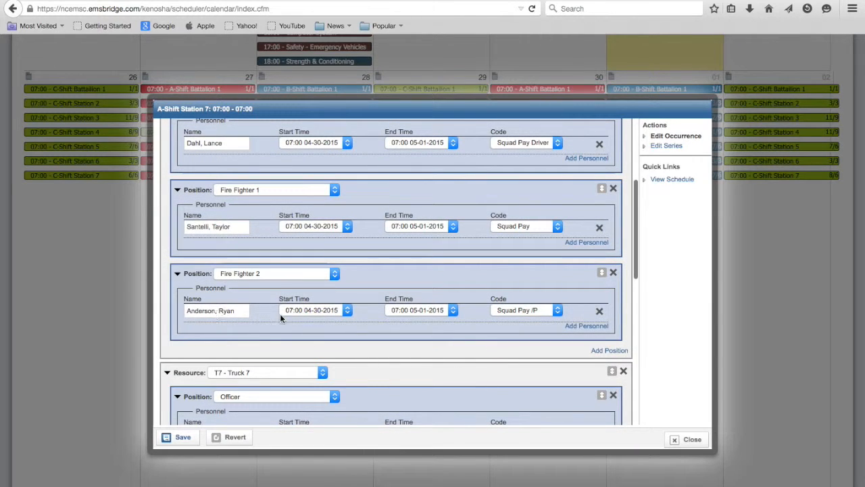
left_click(559, 312)
scroll(553, 276, "down", 5)
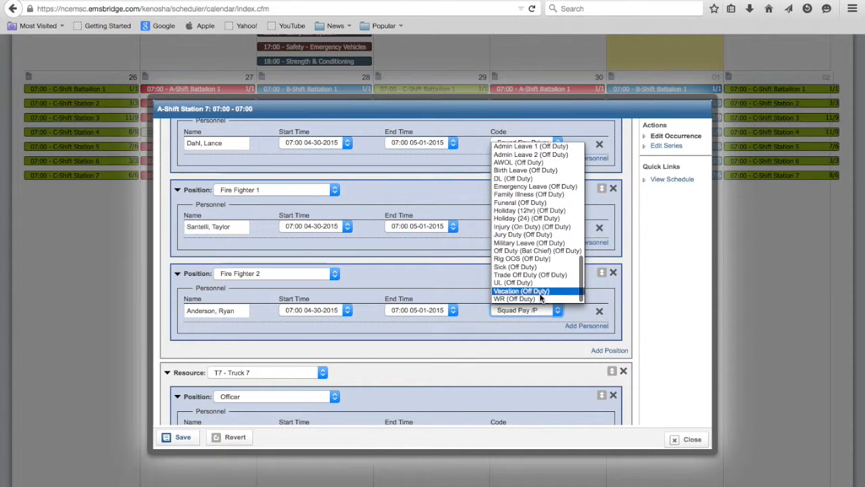
left_click(531, 298)
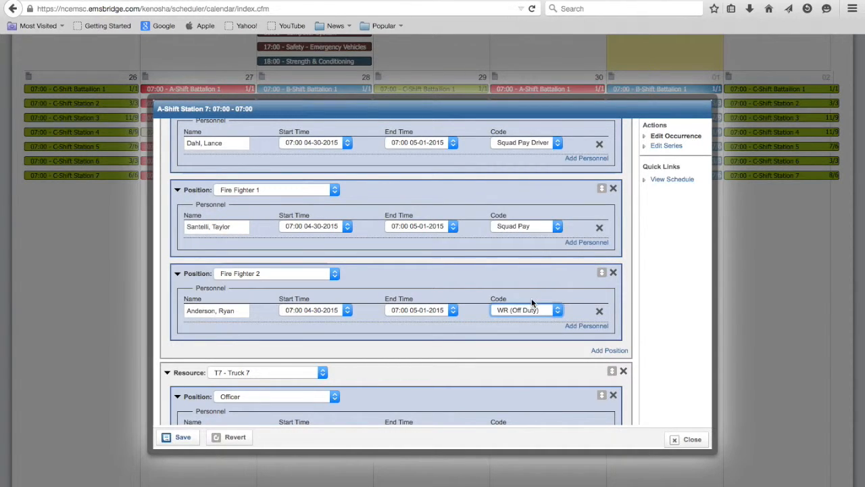
Set the code for Fire Fighter 1 on Truck 7 to Sick (Off Duty).
scroll(545, 384, "down", 10)
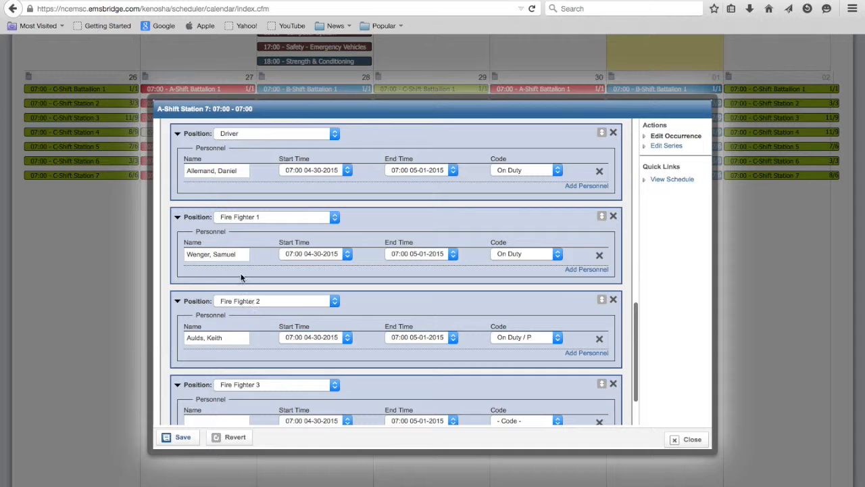
left_click(558, 252)
scroll(541, 354, "down", 4)
scroll(541, 354, "down", 3)
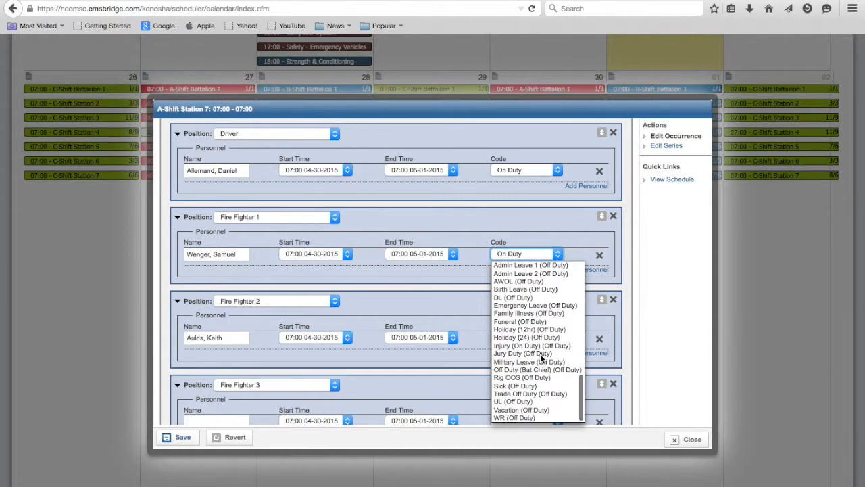
left_click(525, 390)
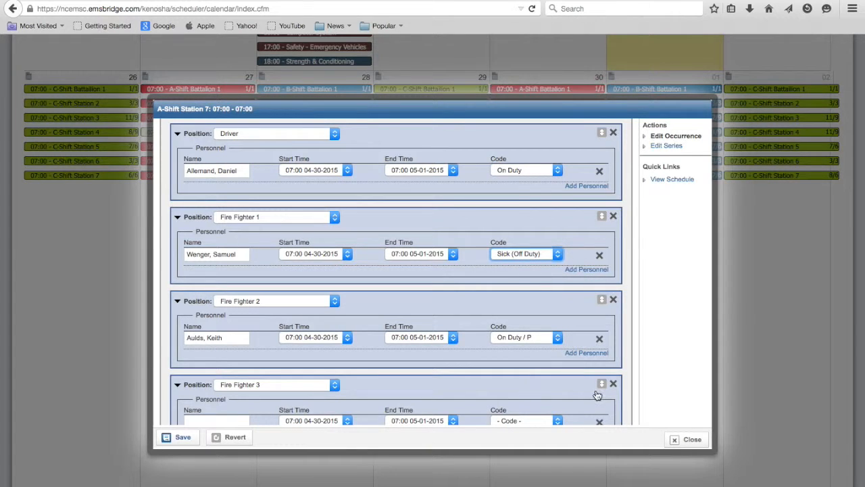
Remove the empty Fire Fighter 3 position from Truck 7 and save the shift occurrence.
scroll(596, 393, "down", 3)
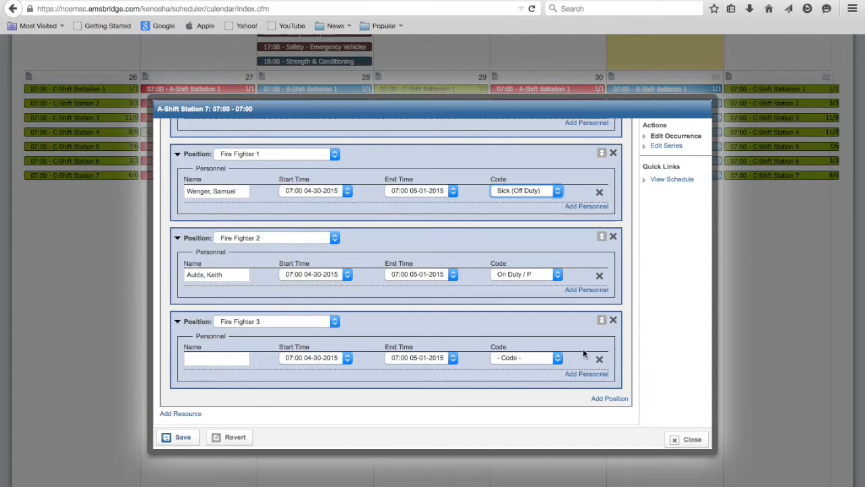
left_click(614, 320)
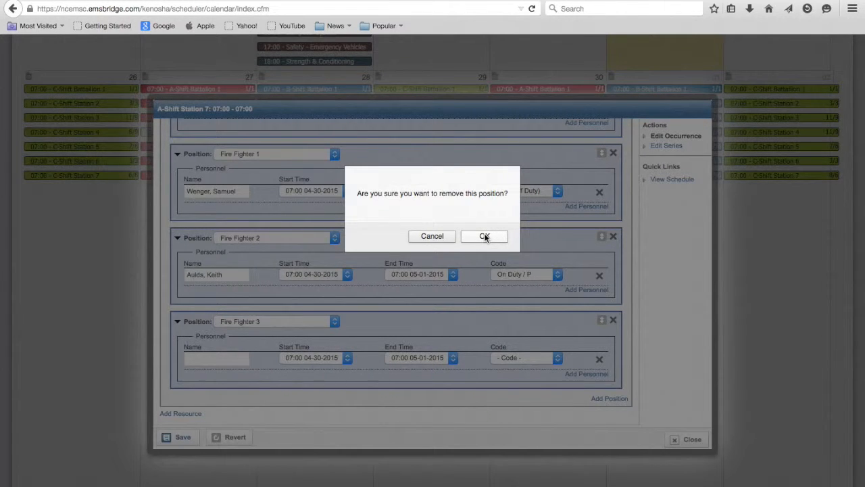
left_click(485, 236)
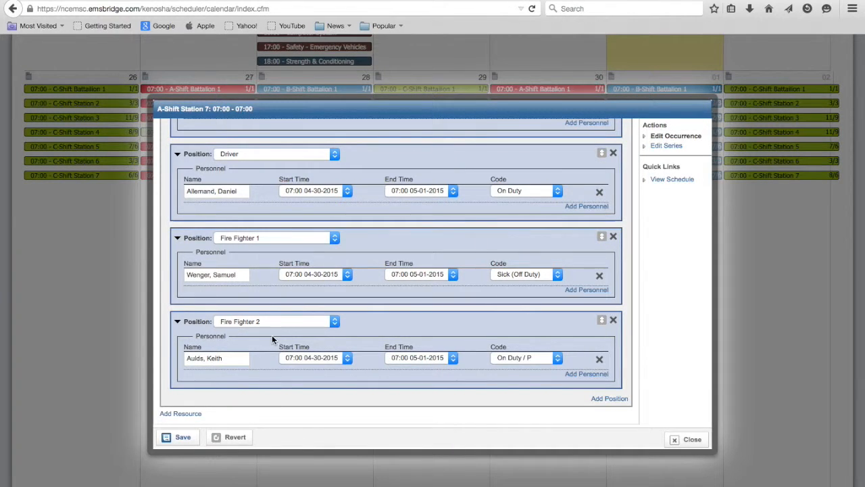
scroll(271, 334, "up", 2)
scroll(271, 334, "up", 10)
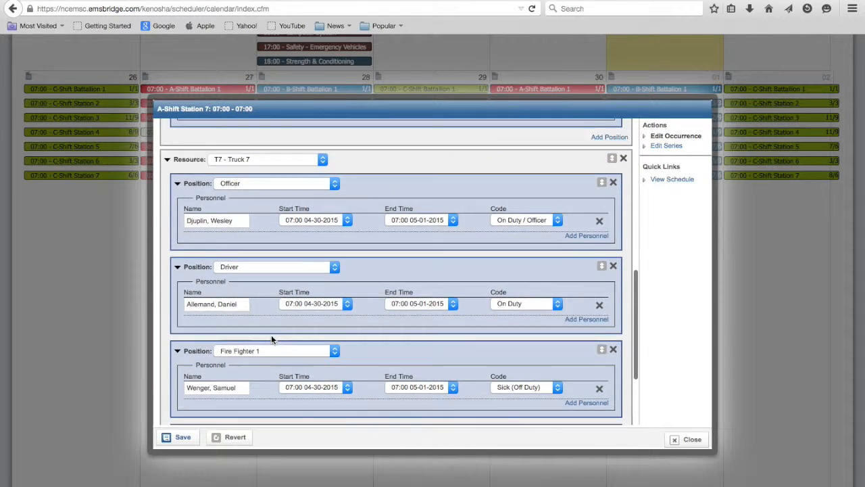
scroll(271, 335, "up", 6)
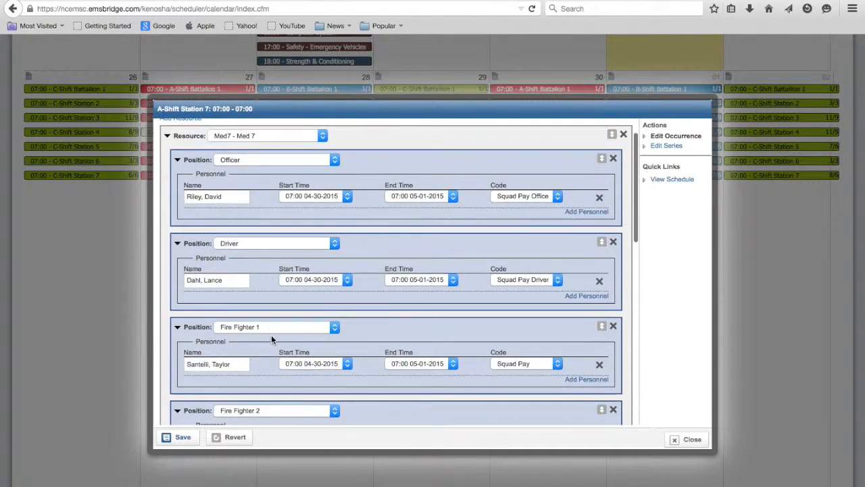
left_click(183, 440)
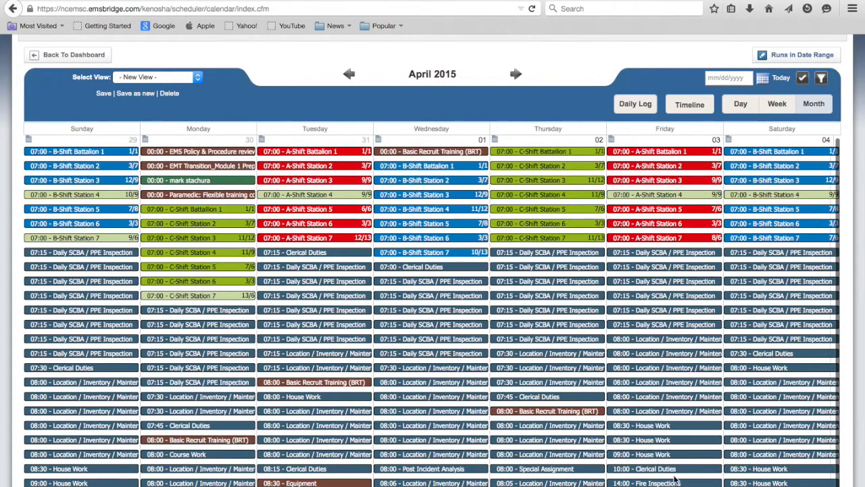
Check the April 30 A-Shift Station 7 staffing summary in the calendar and reopen that occurrence for editing.
scroll(857, 403, "down", 20)
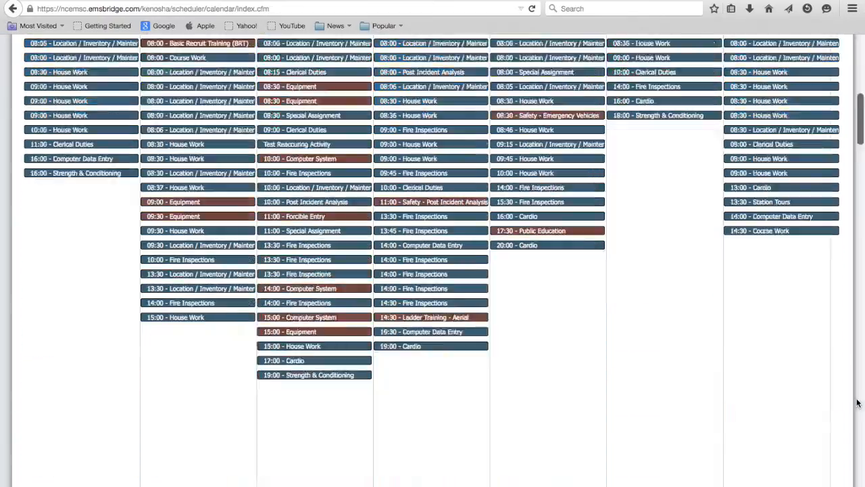
scroll(858, 403, "down", 15)
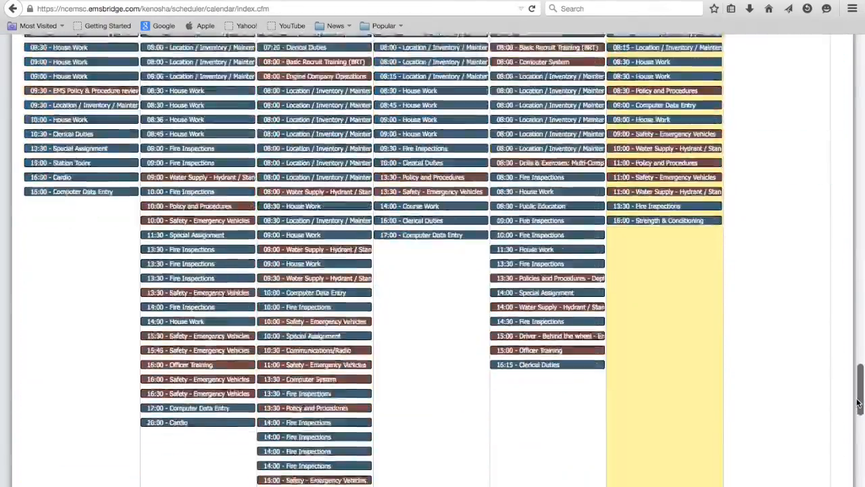
mouse_move(612, 330)
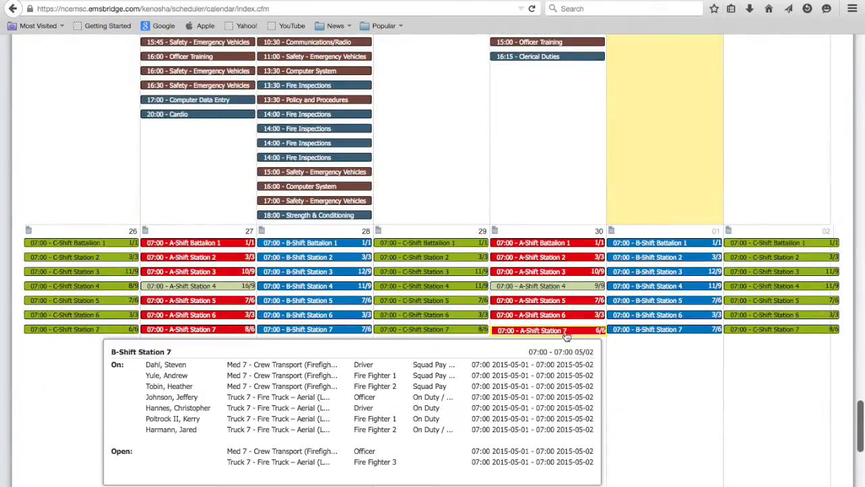
mouse_move(565, 332)
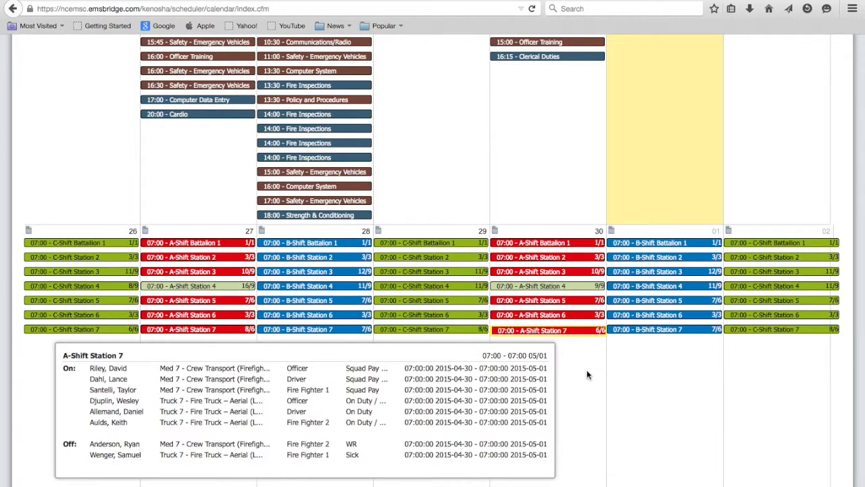
left_click(551, 332)
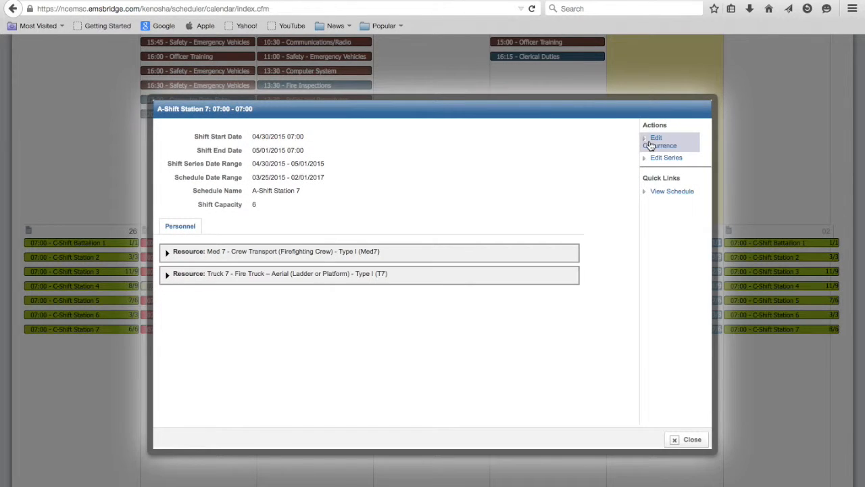
left_click(651, 144)
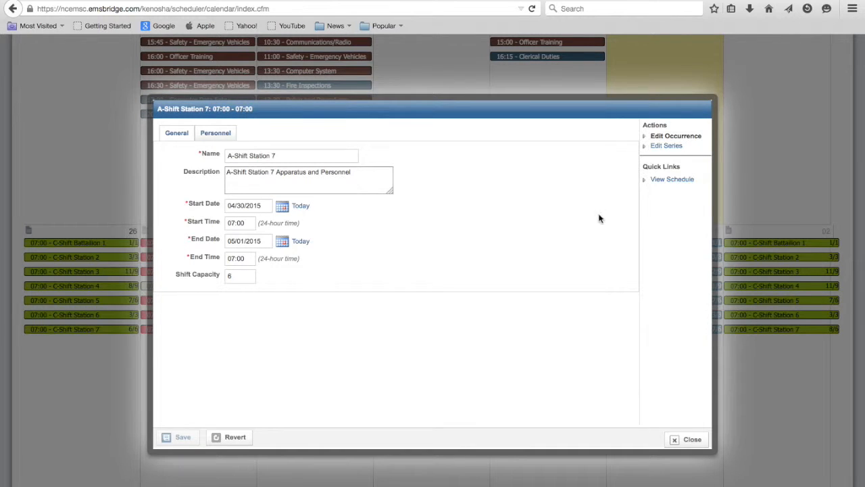
Add a line to the shift description with the Truck 7 Fire Fighter 2's surname followed by "Dept Leave".
left_click(231, 183)
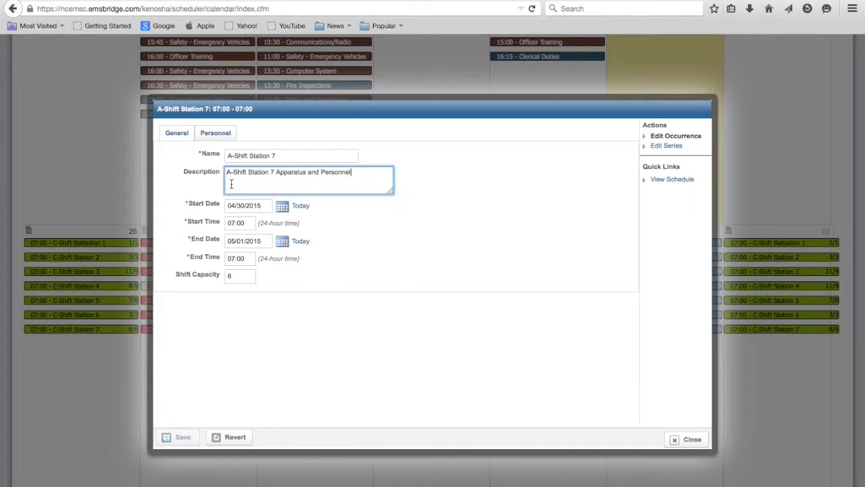
key("Return")
type("Aulds Dept Leave")
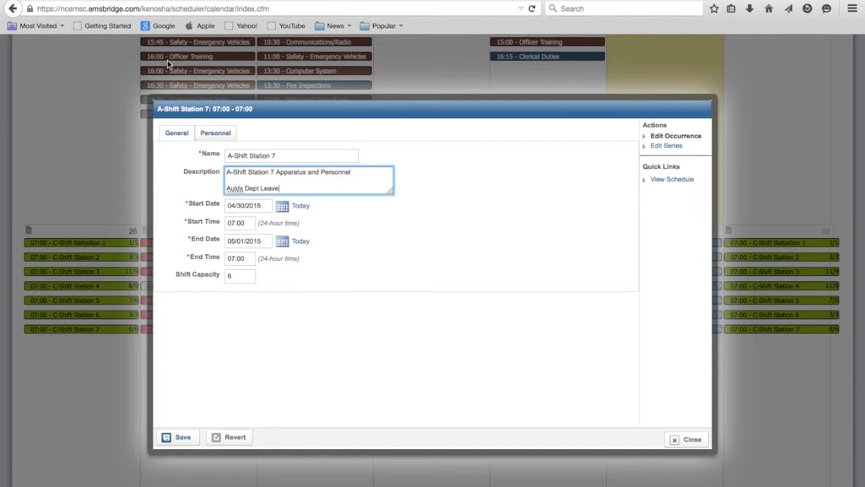
left_click(215, 133)
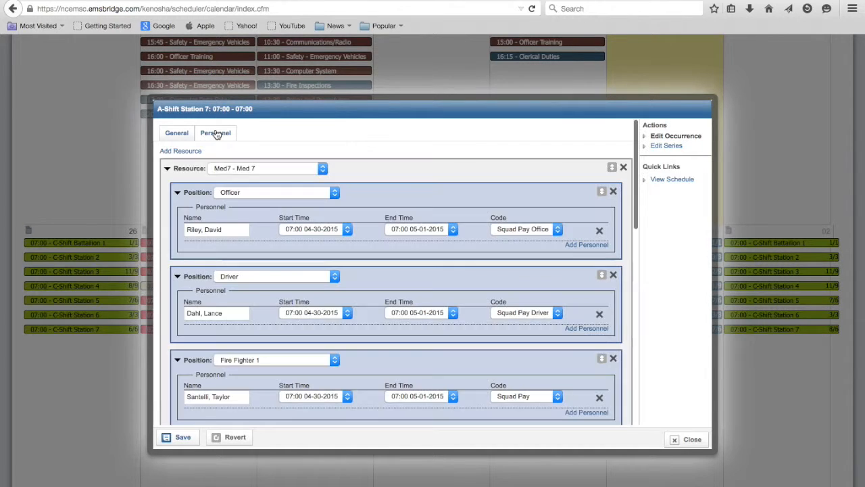
scroll(350, 293, "down", 10)
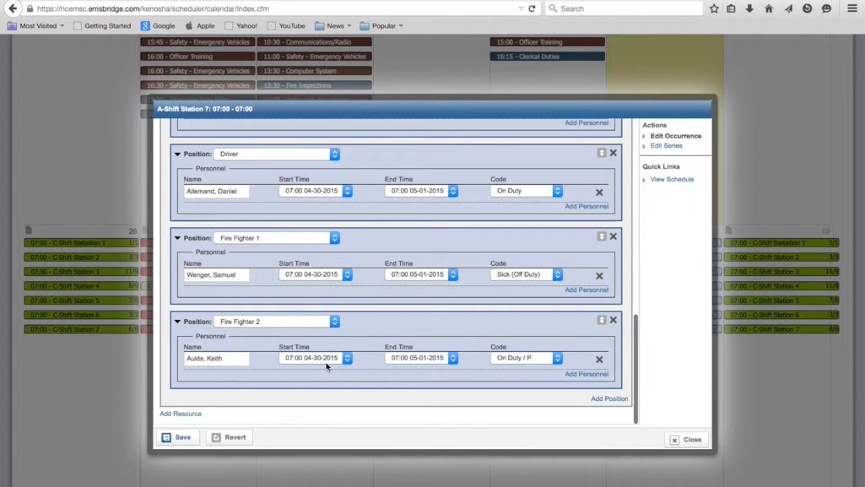
left_click(452, 357)
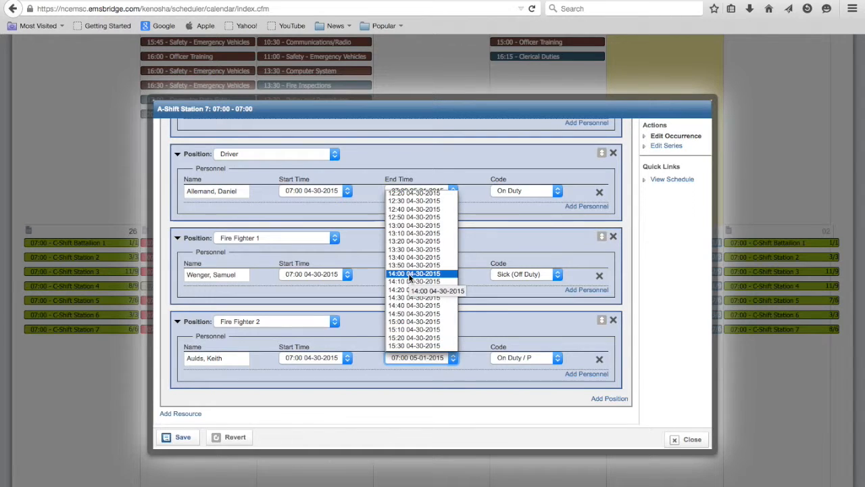
left_click(408, 273)
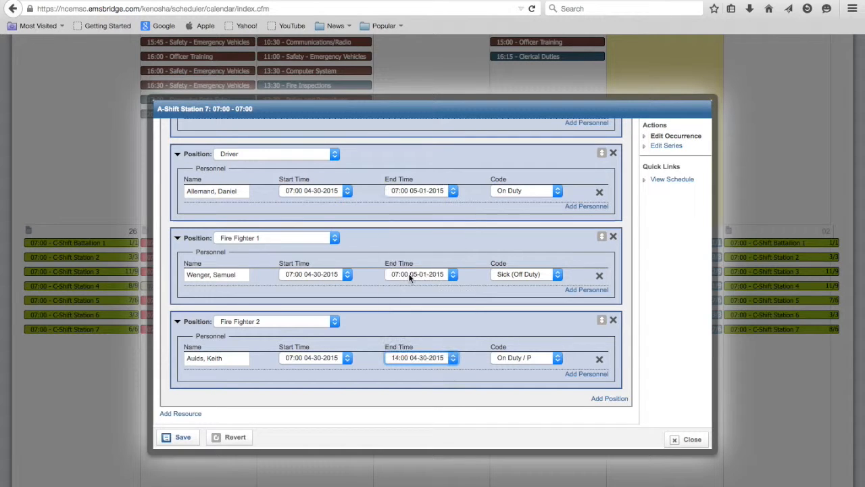
left_click(556, 360)
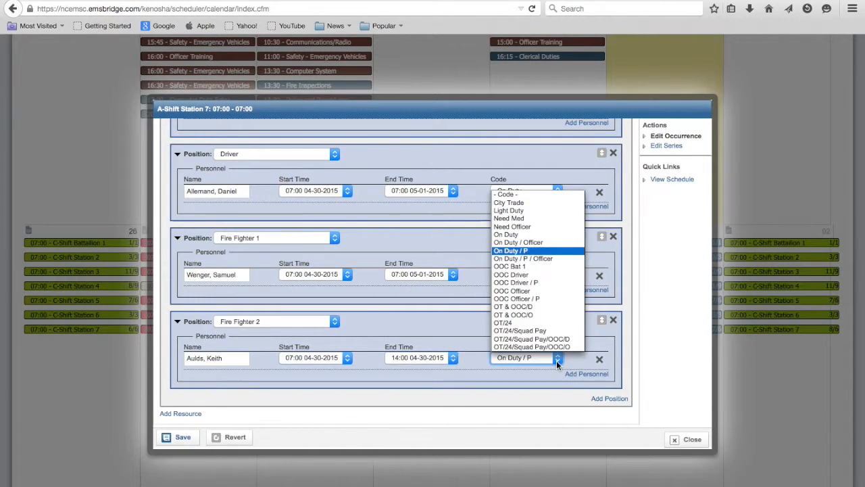
scroll(546, 308, "down", 10)
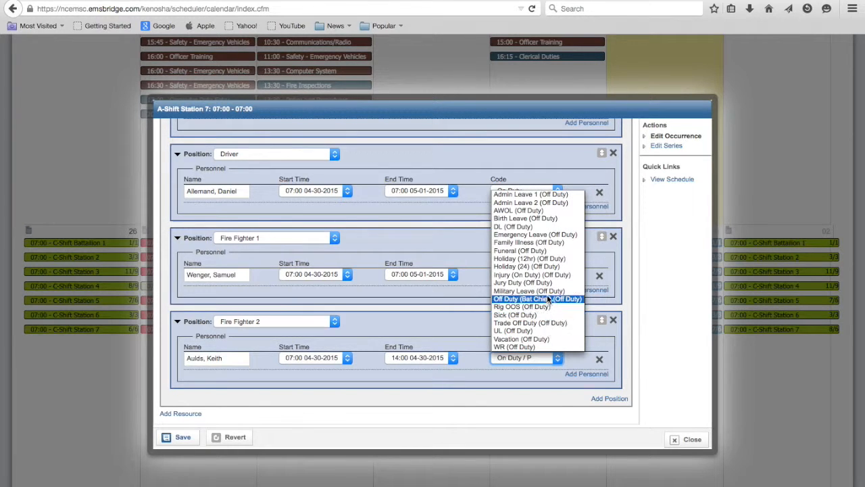
left_click(530, 226)
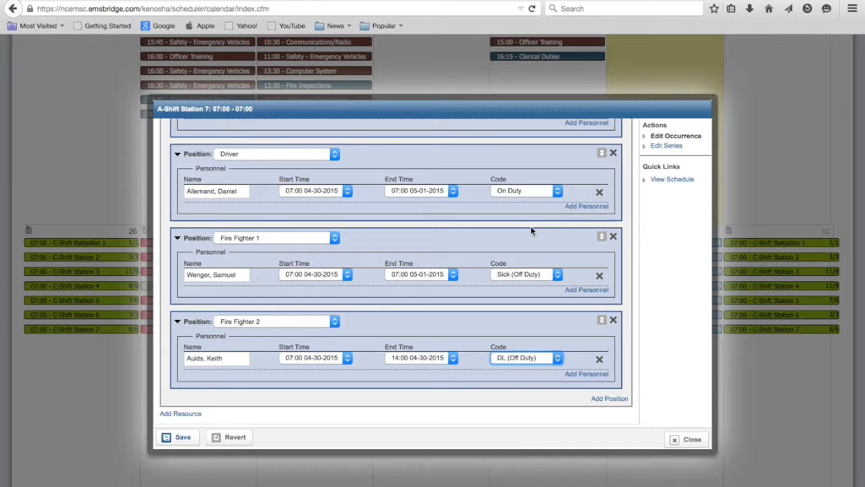
Add an unassigned personnel entry to Truck 7's Fire Fighter 2 position, running from 07:00 to 14:00 on 04-30-2015.
left_click(576, 375)
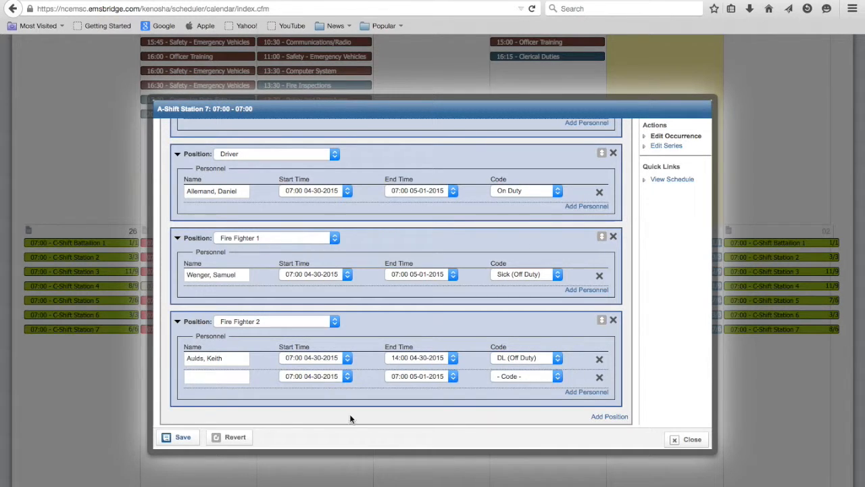
left_click(348, 379)
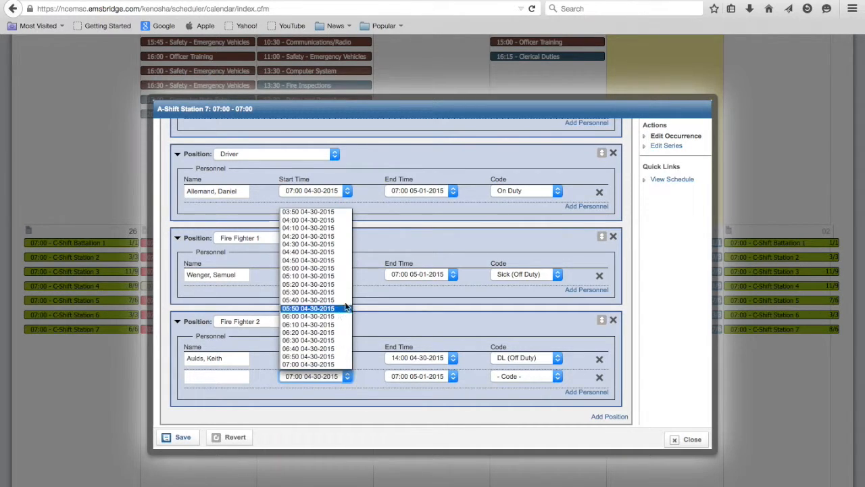
scroll(340, 298, "up", 2)
scroll(340, 299, "down", 2)
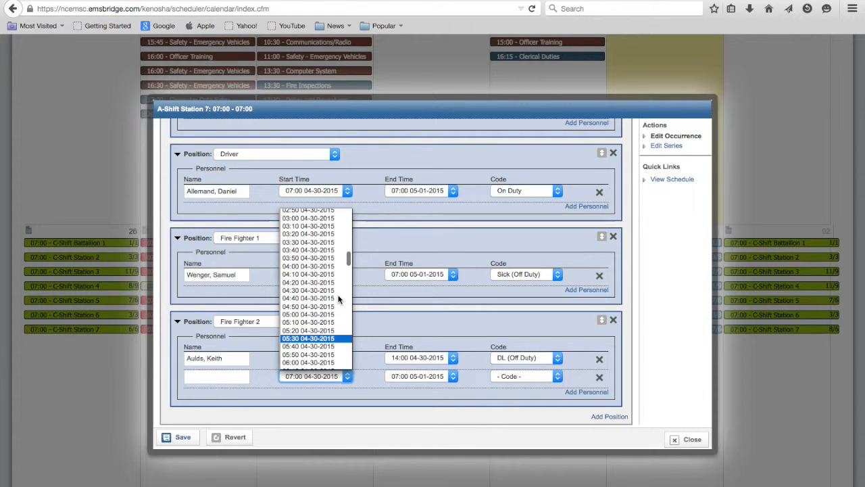
scroll(335, 284, "down", 2)
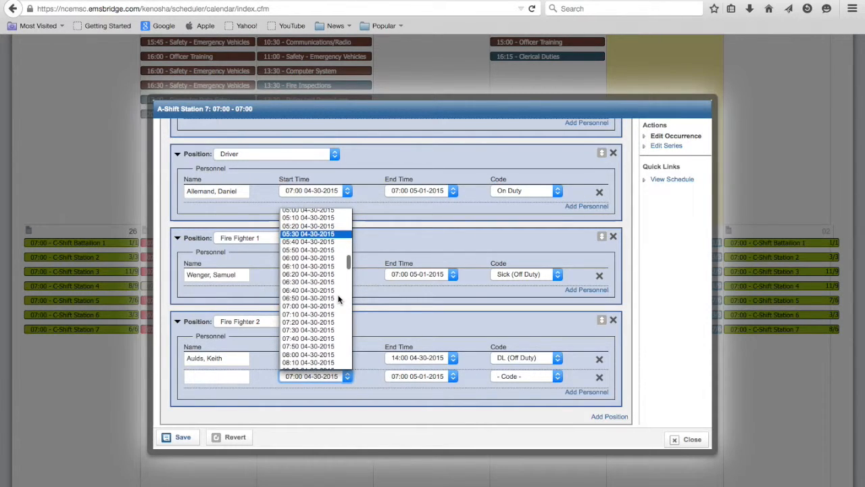
left_click(315, 307)
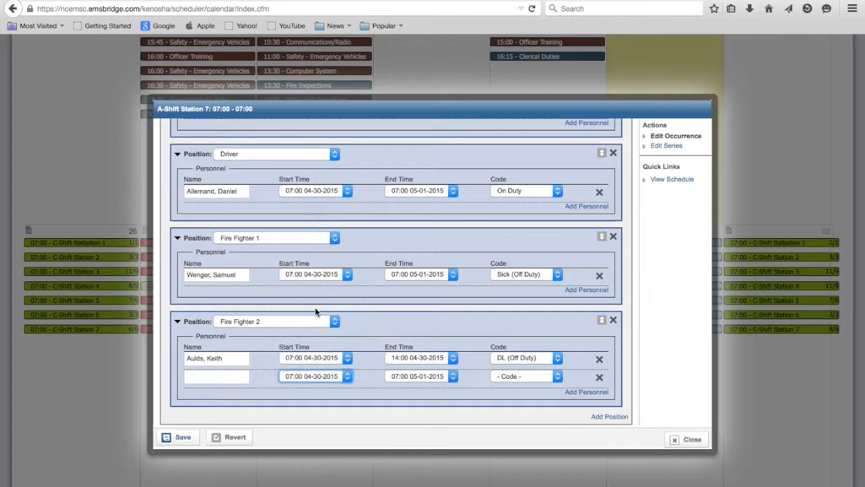
left_click(452, 377)
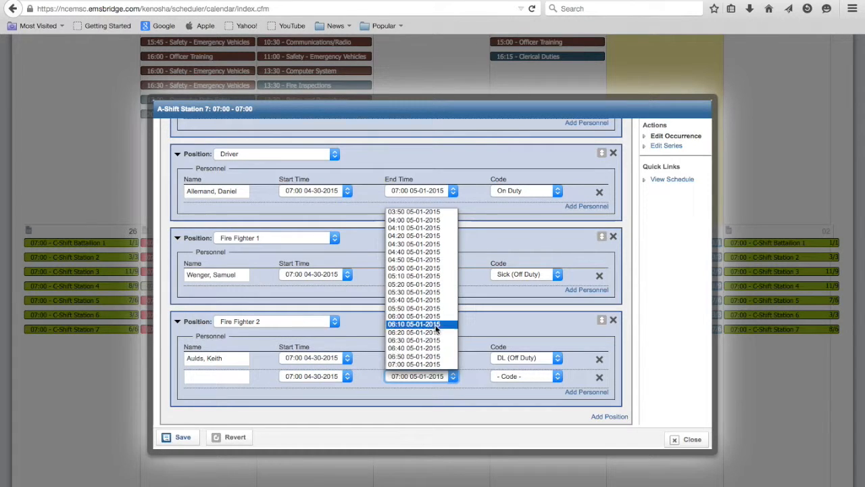
scroll(436, 328, "up", 7)
scroll(436, 328, "up", 14)
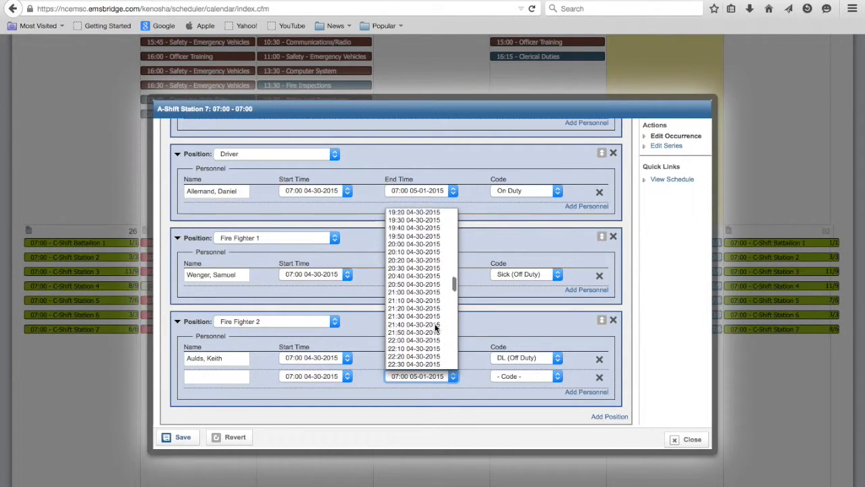
scroll(436, 327, "up", 7)
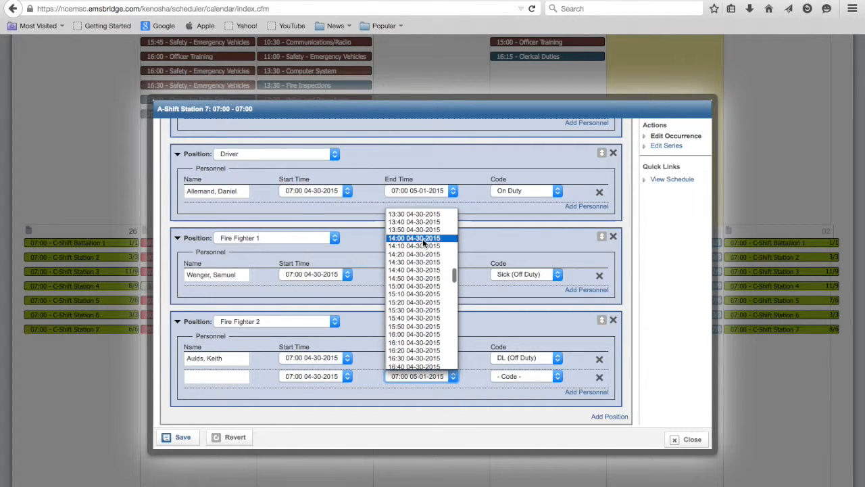
left_click(421, 239)
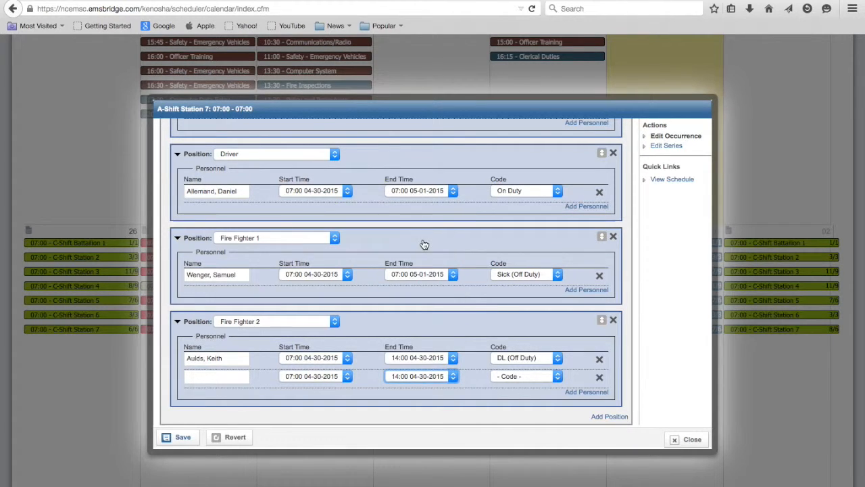
left_click(585, 393)
left_click(206, 395)
type("aul")
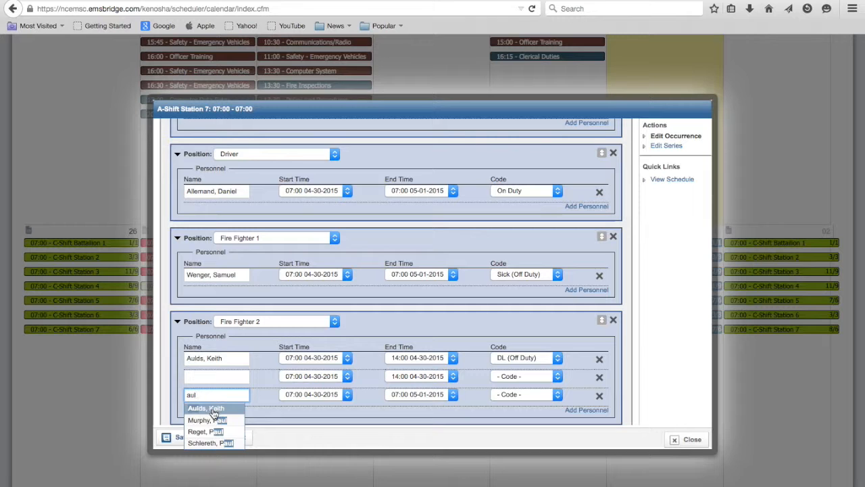
left_click(213, 408)
left_click(346, 396)
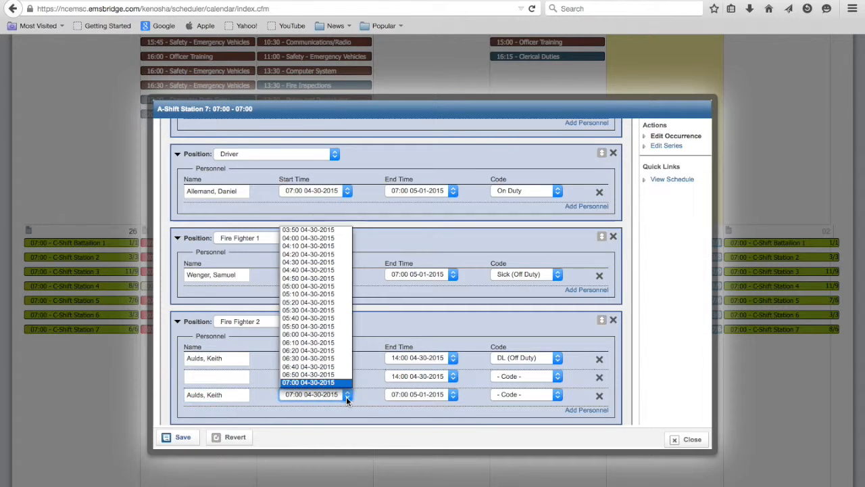
scroll(330, 309, "down", 15)
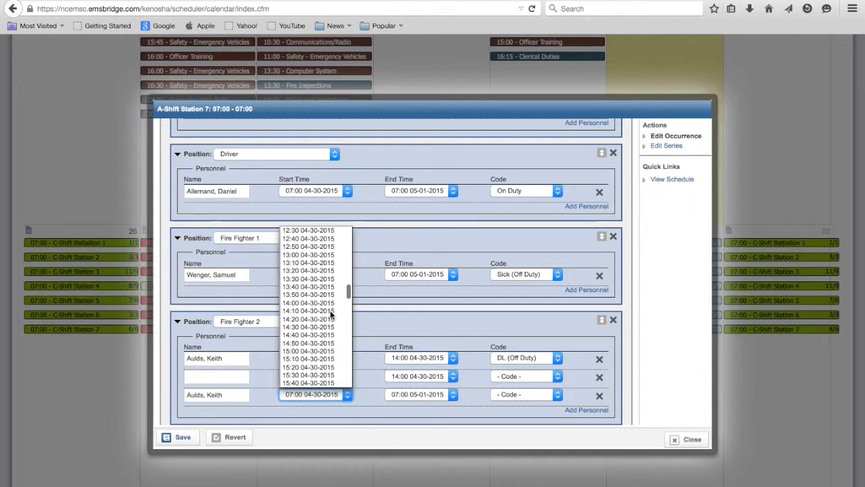
left_click(312, 302)
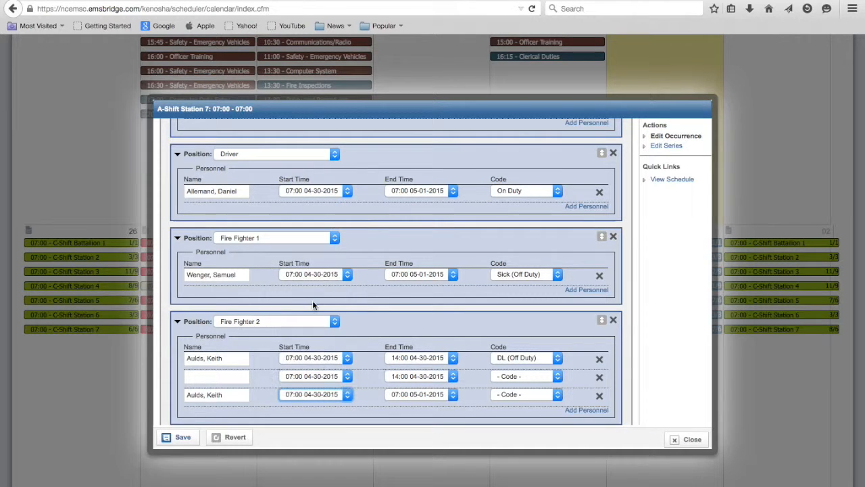
Set the third Fire Fighter 2 entry's code to On Duty / P and save the shift occurrence.
left_click(559, 395)
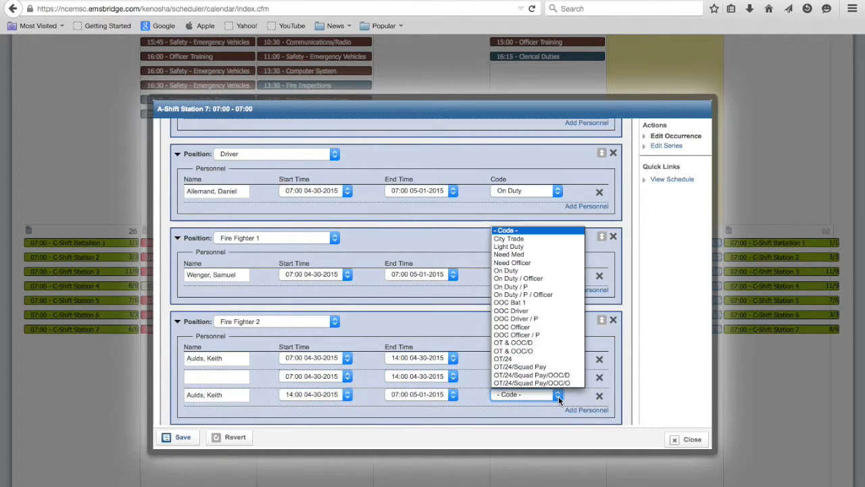
left_click(542, 287)
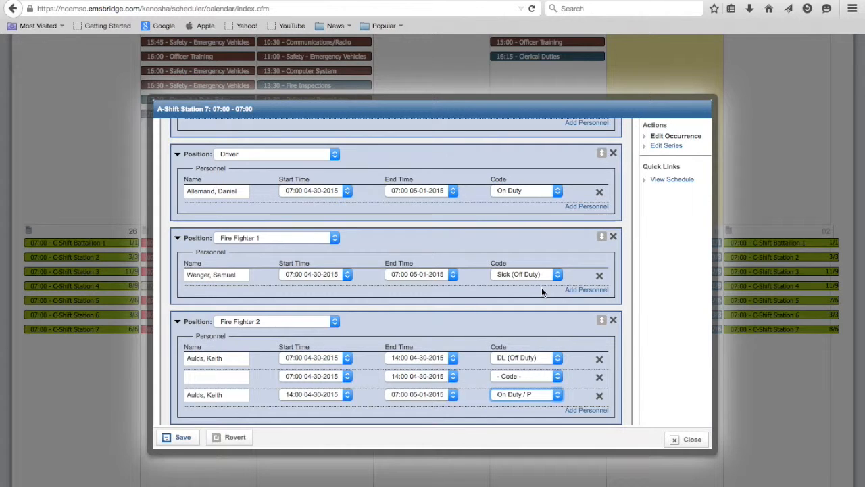
left_click(183, 438)
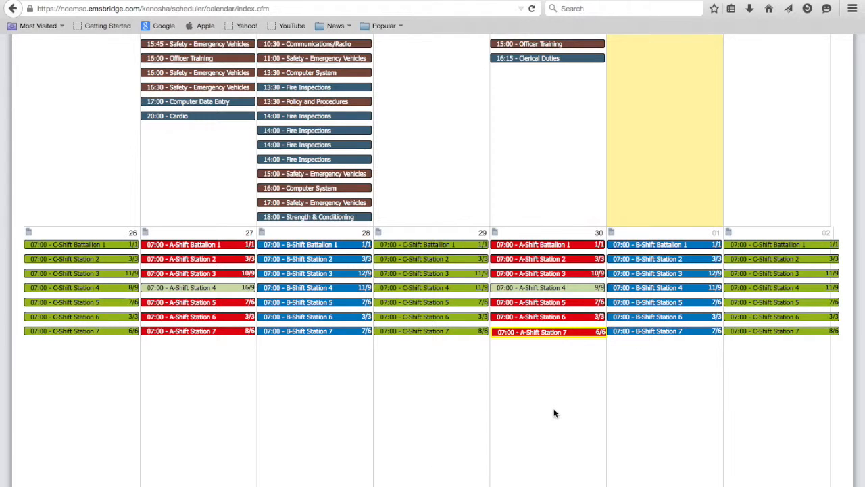
mouse_move(553, 335)
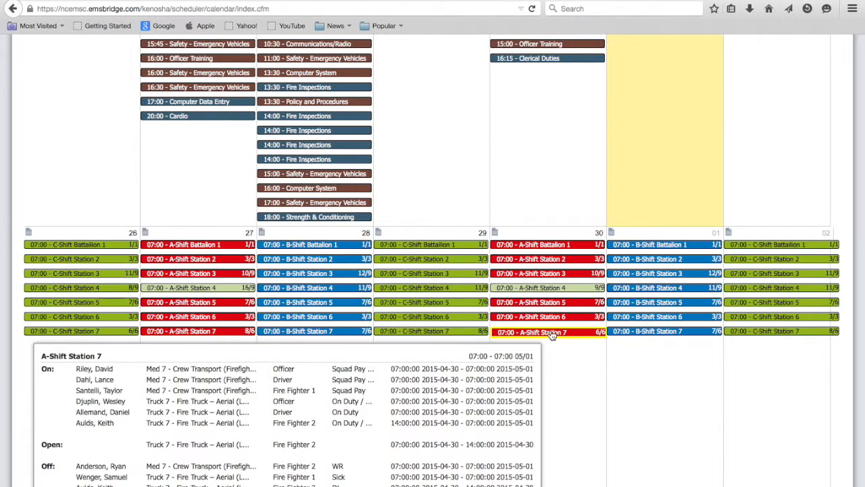